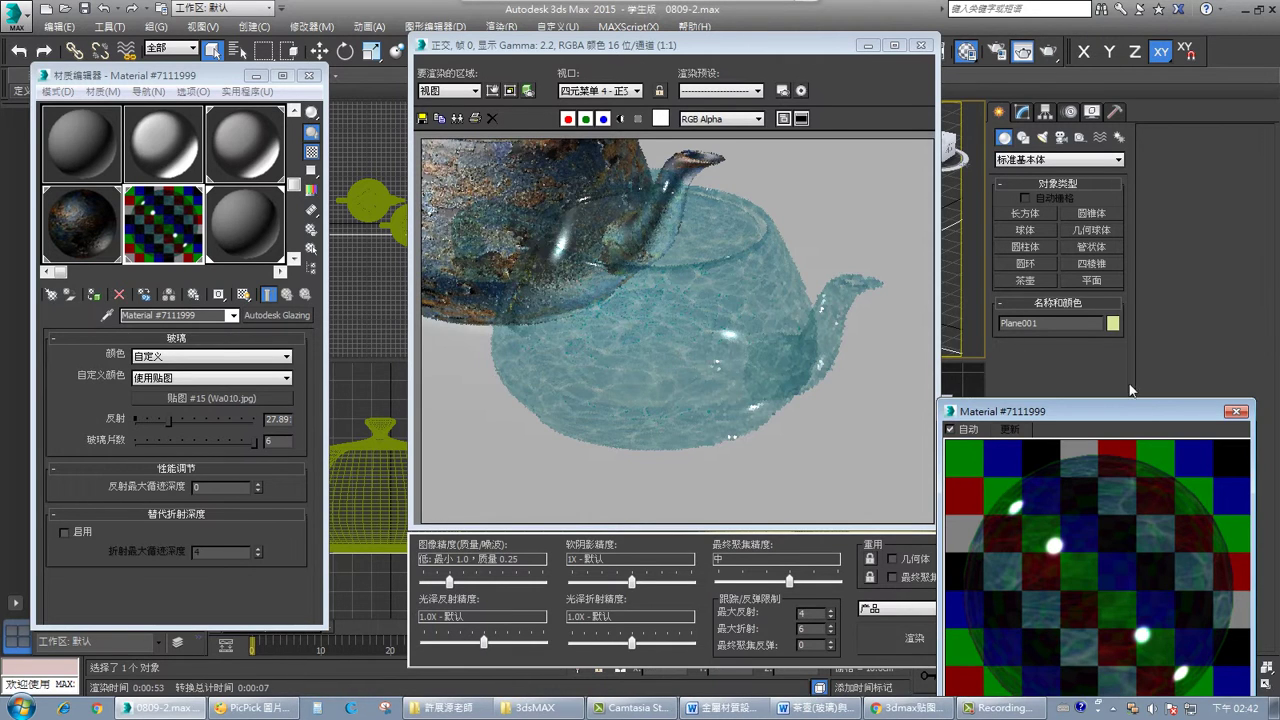
Step: Try the plain-colour option for the glass material's custom colour, and return it to using a map
left_click_drag(1139, 404, 1161, 230)
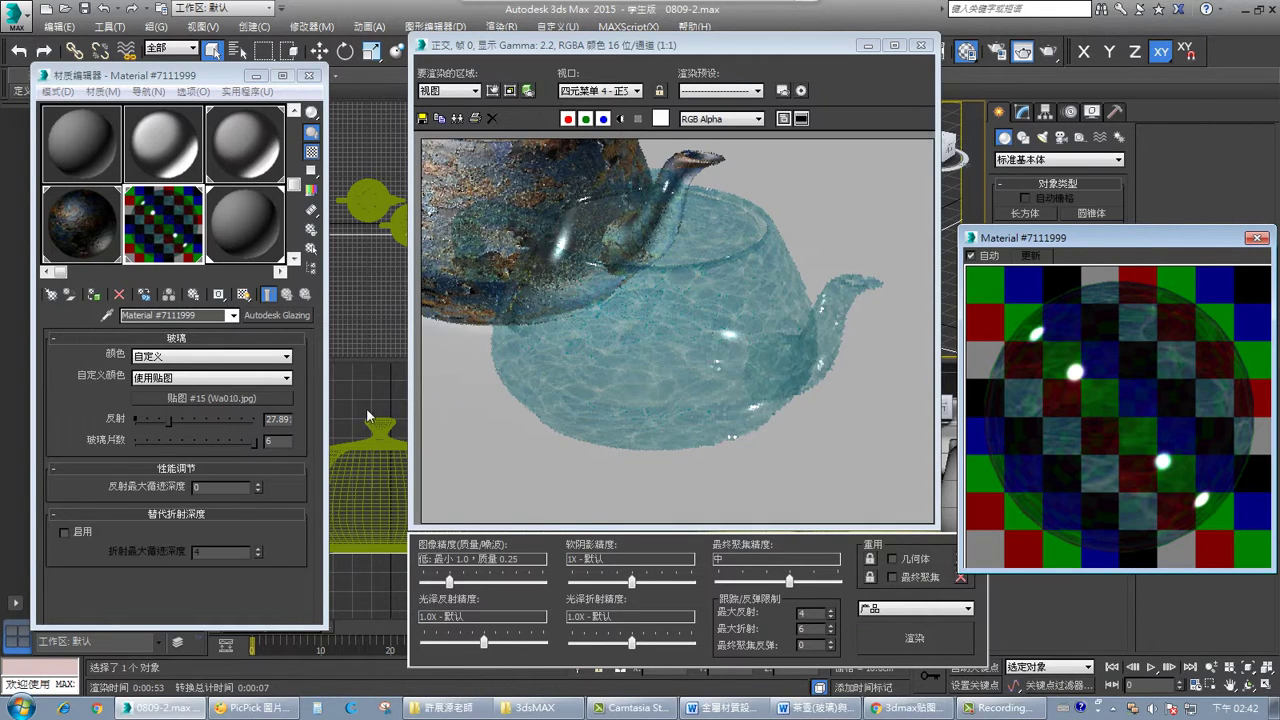
left_click(200, 377)
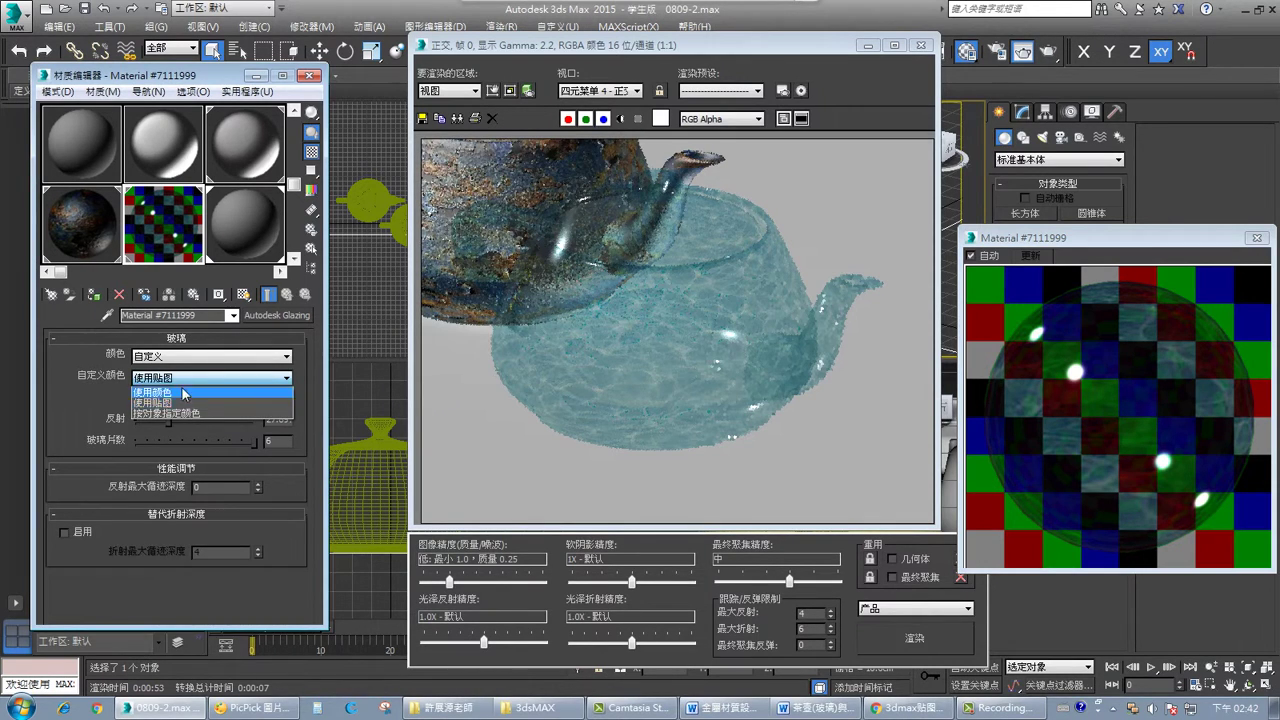
left_click(184, 398)
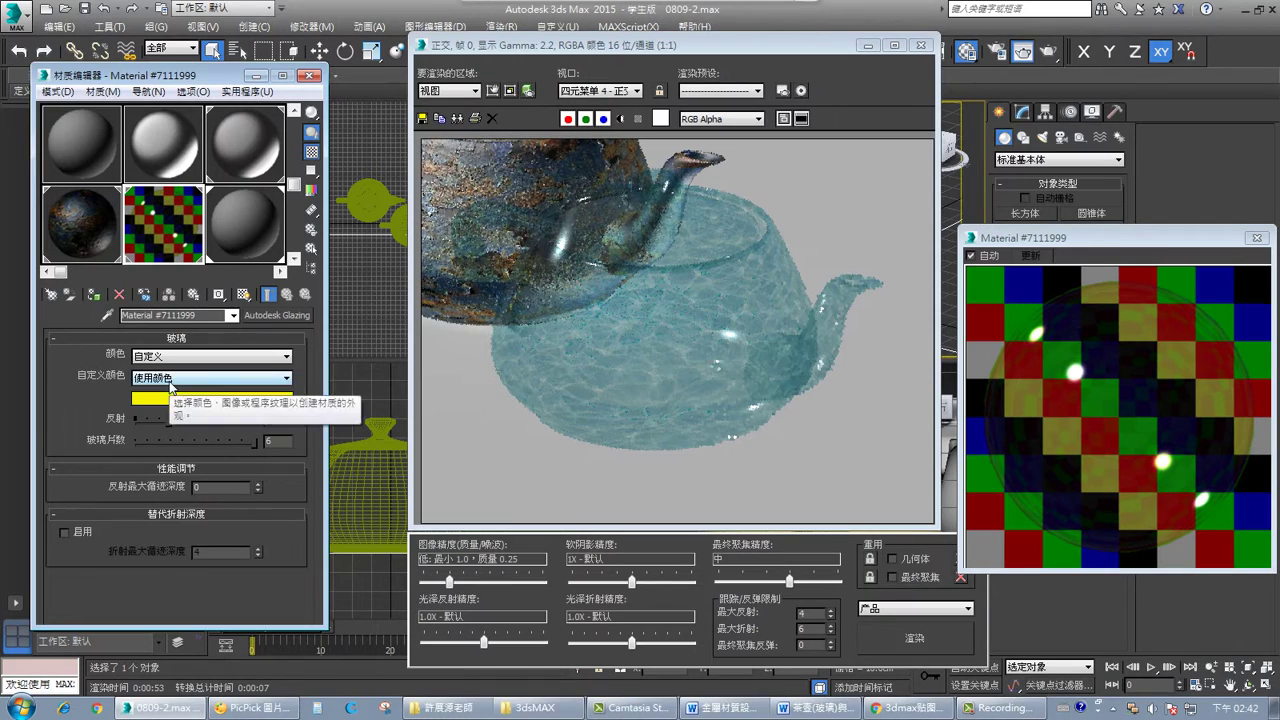
left_click(193, 378)
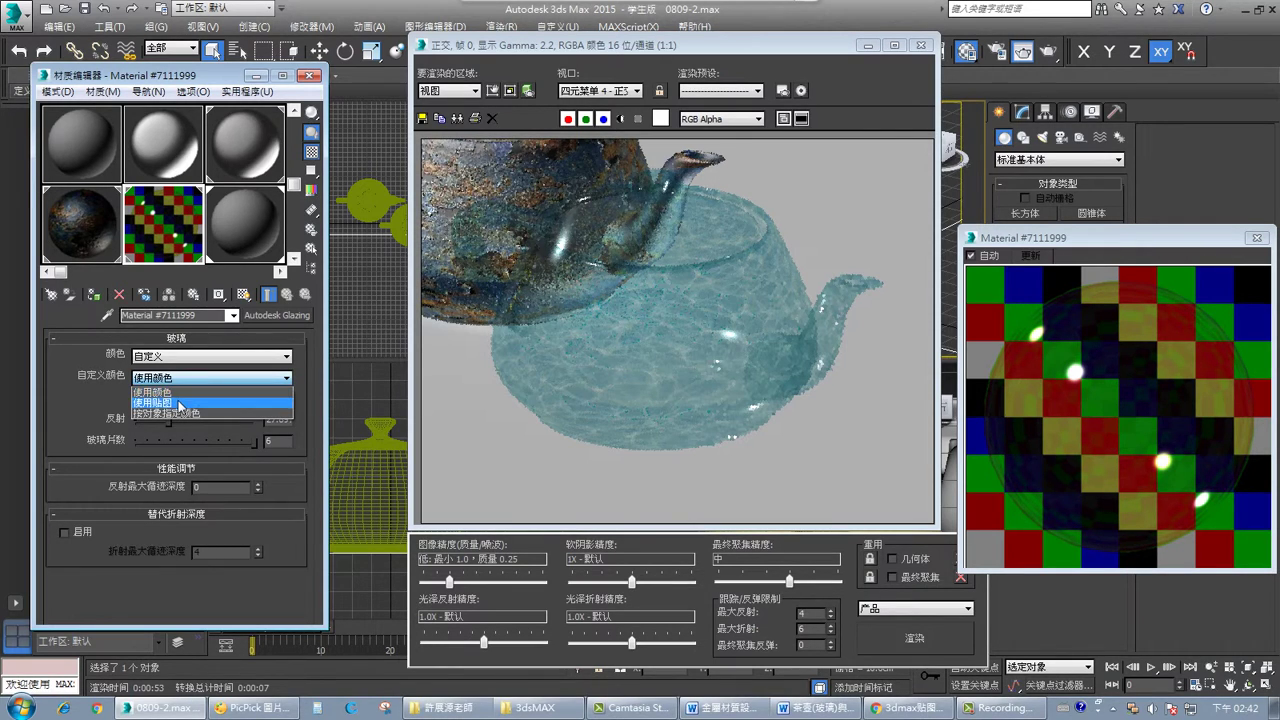
left_click(176, 402)
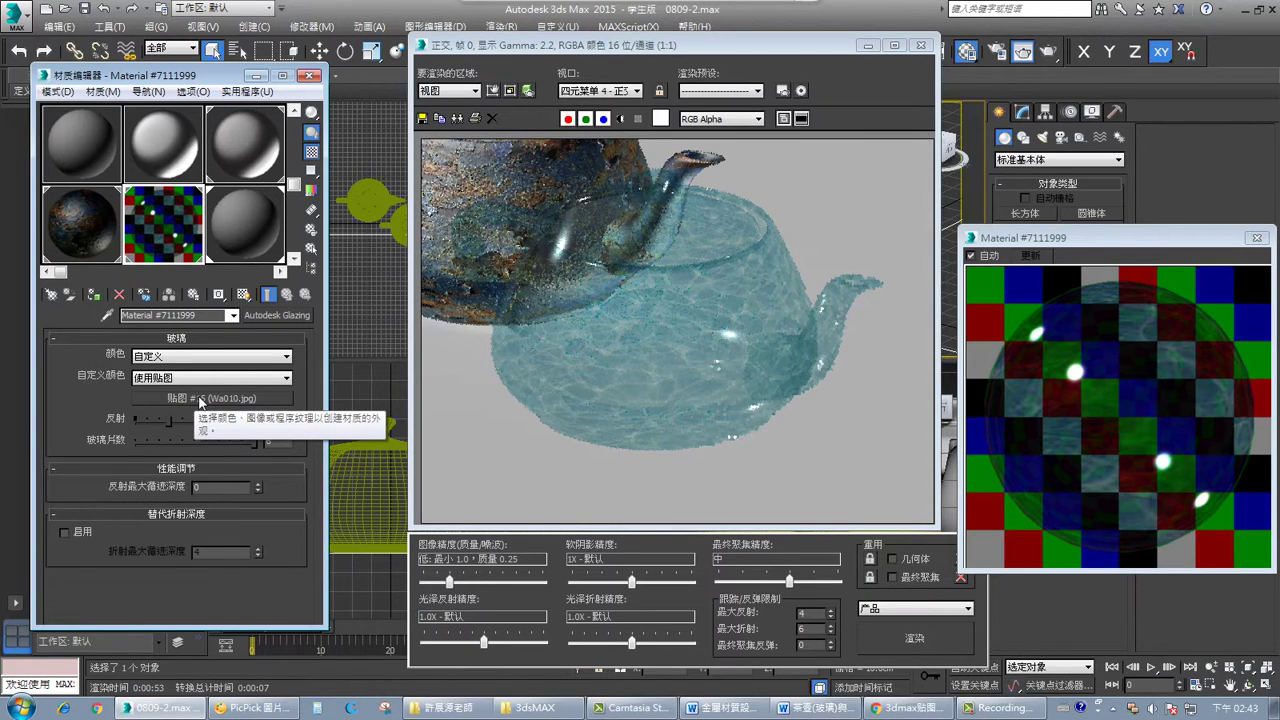
Step: Replace the glass material's custom colour bitmap with Wa008 from the water folder and return to the parent material
left_click(200, 398)
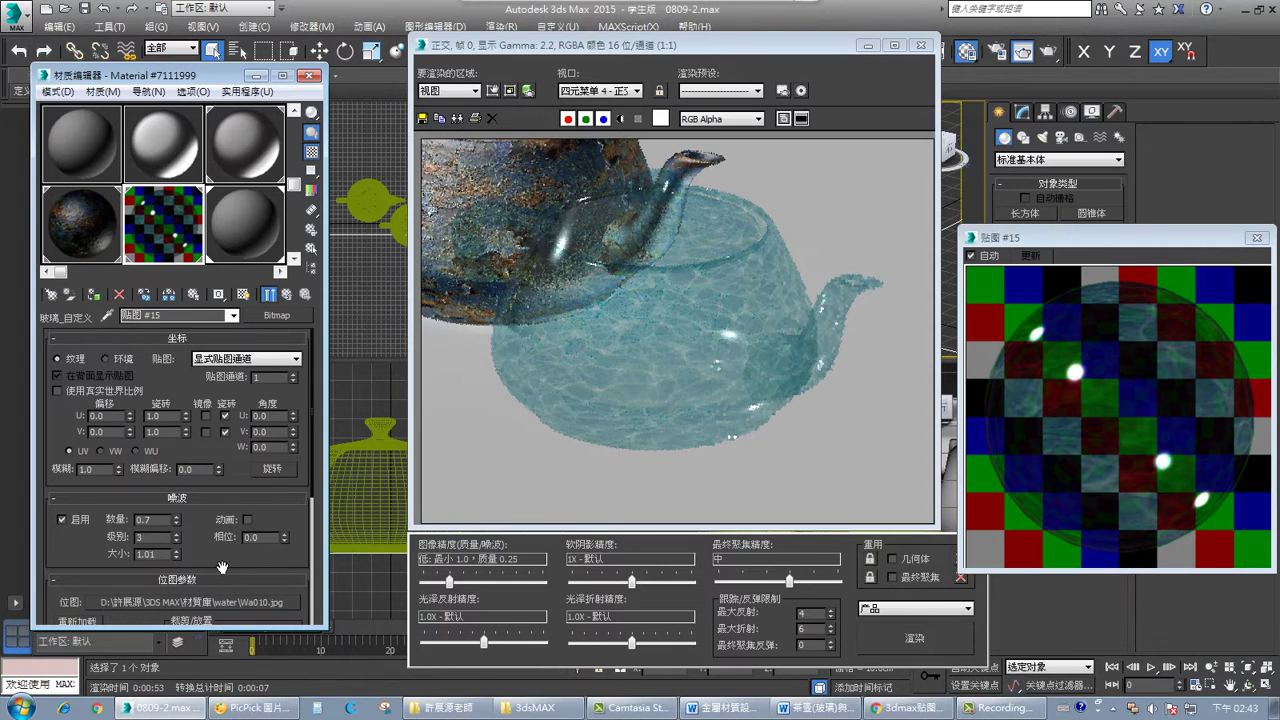
left_click(216, 602)
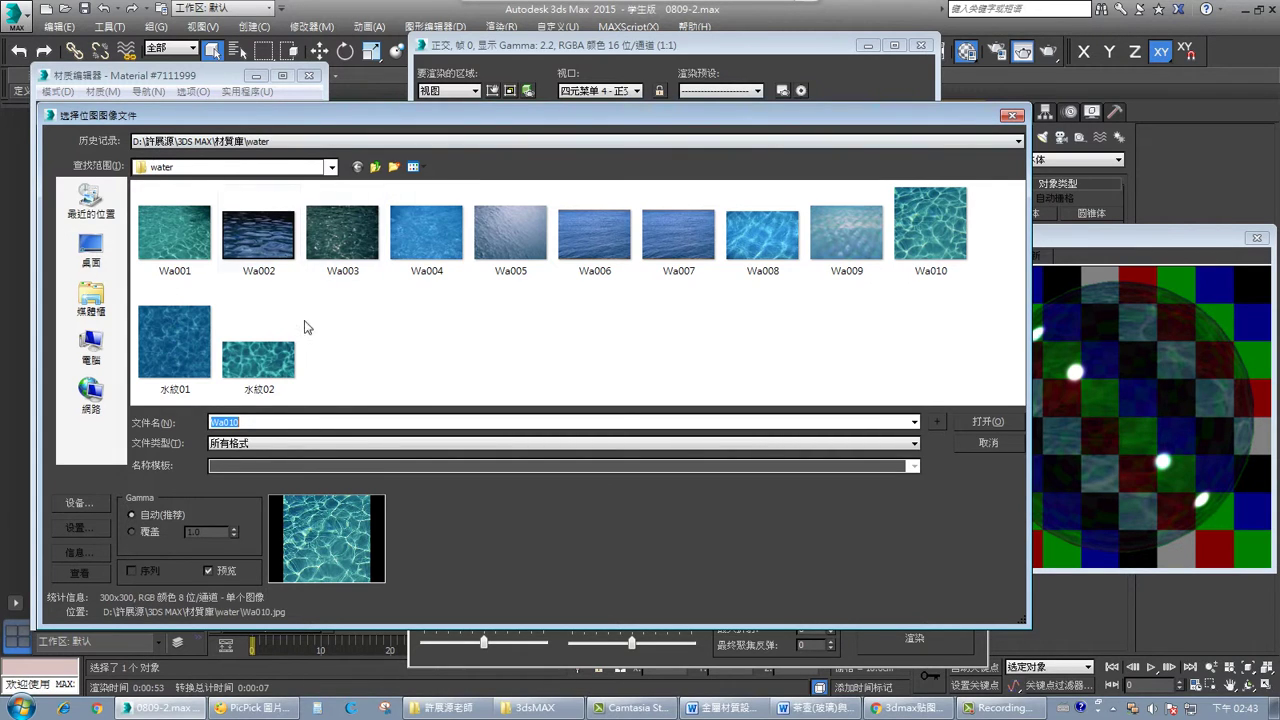
left_click(374, 166)
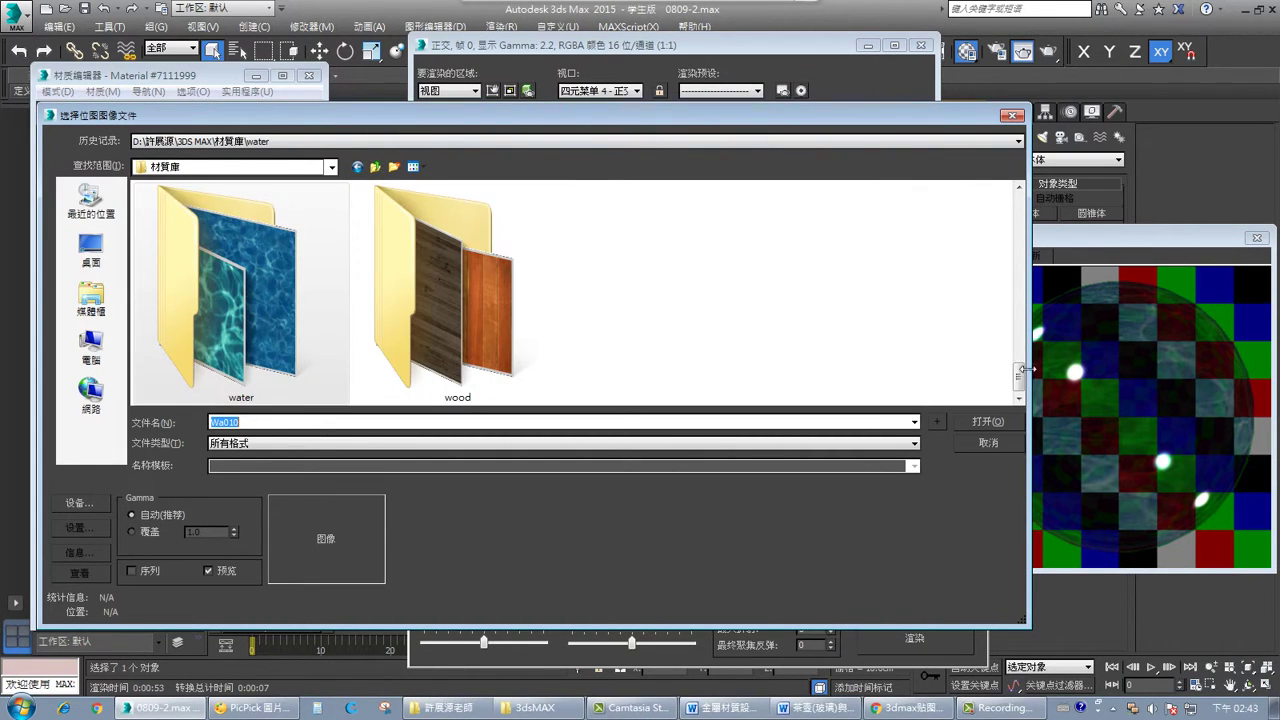
mouse_move(1020, 385)
left_mouse_down()
mouse_move(1018, 335)
mouse_move(1017, 372)
left_mouse_up()
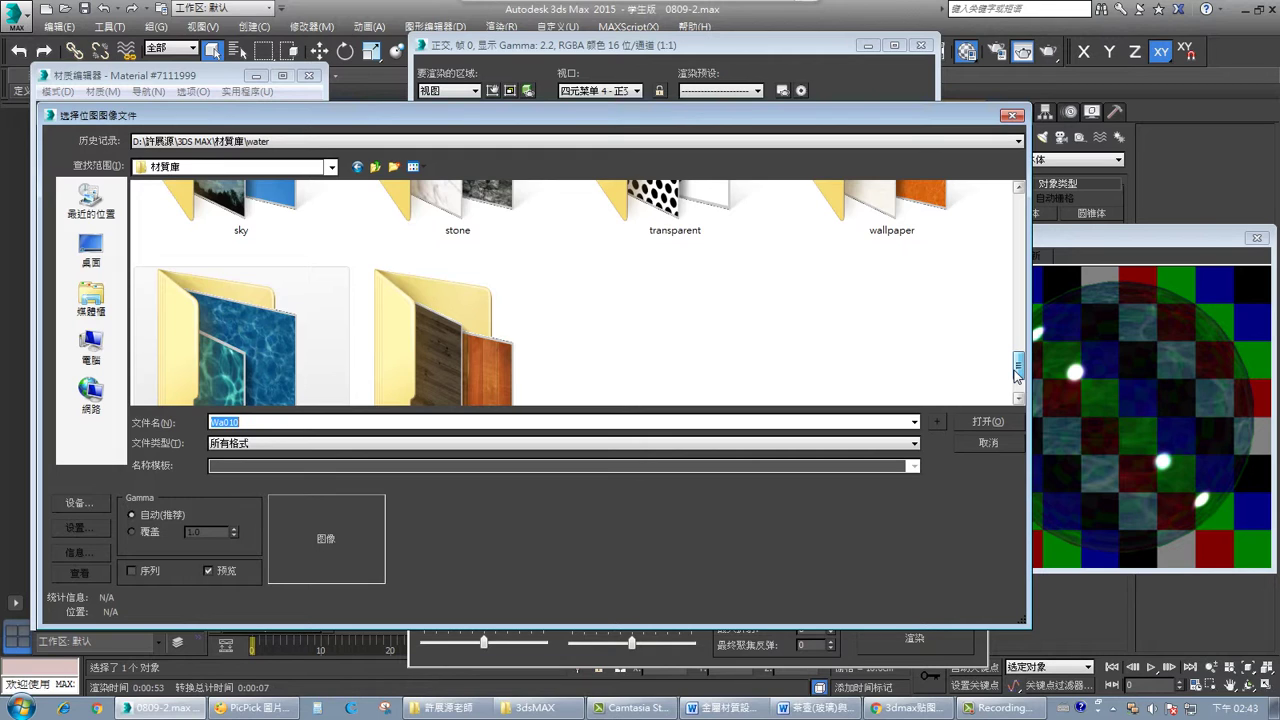
left_click_drag(1018, 373, 1018, 380)
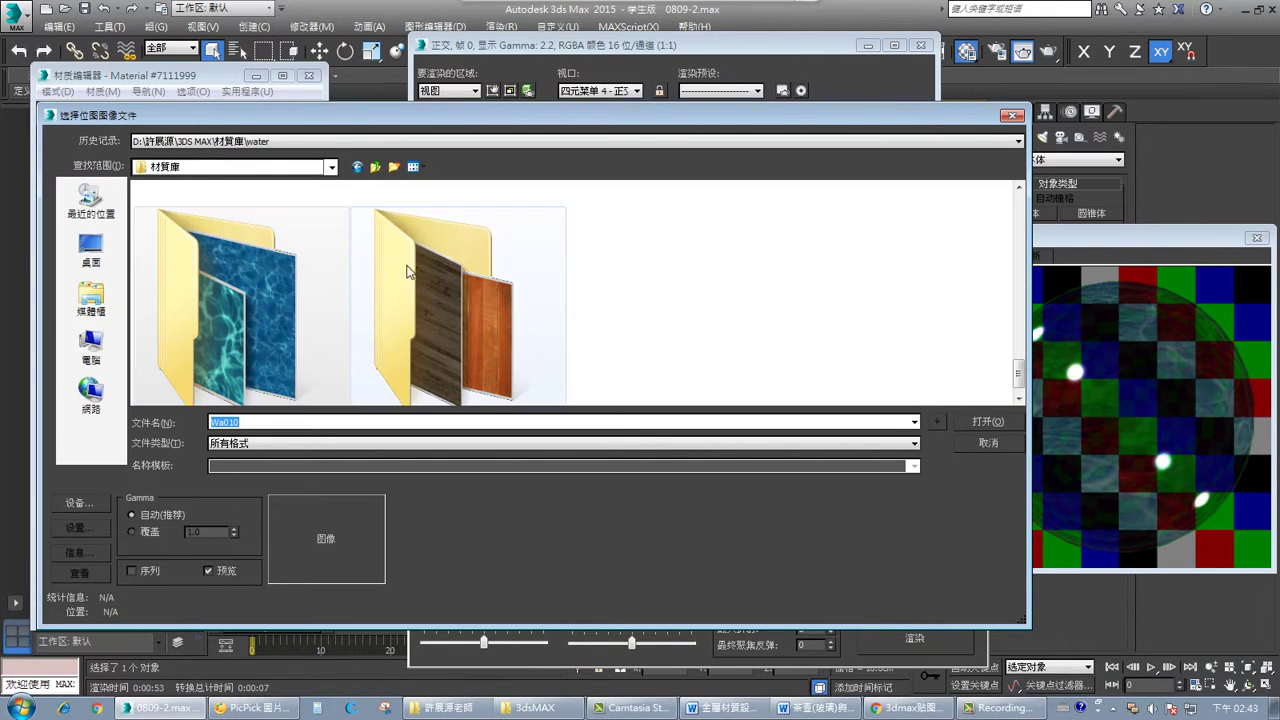
double_click(210, 340)
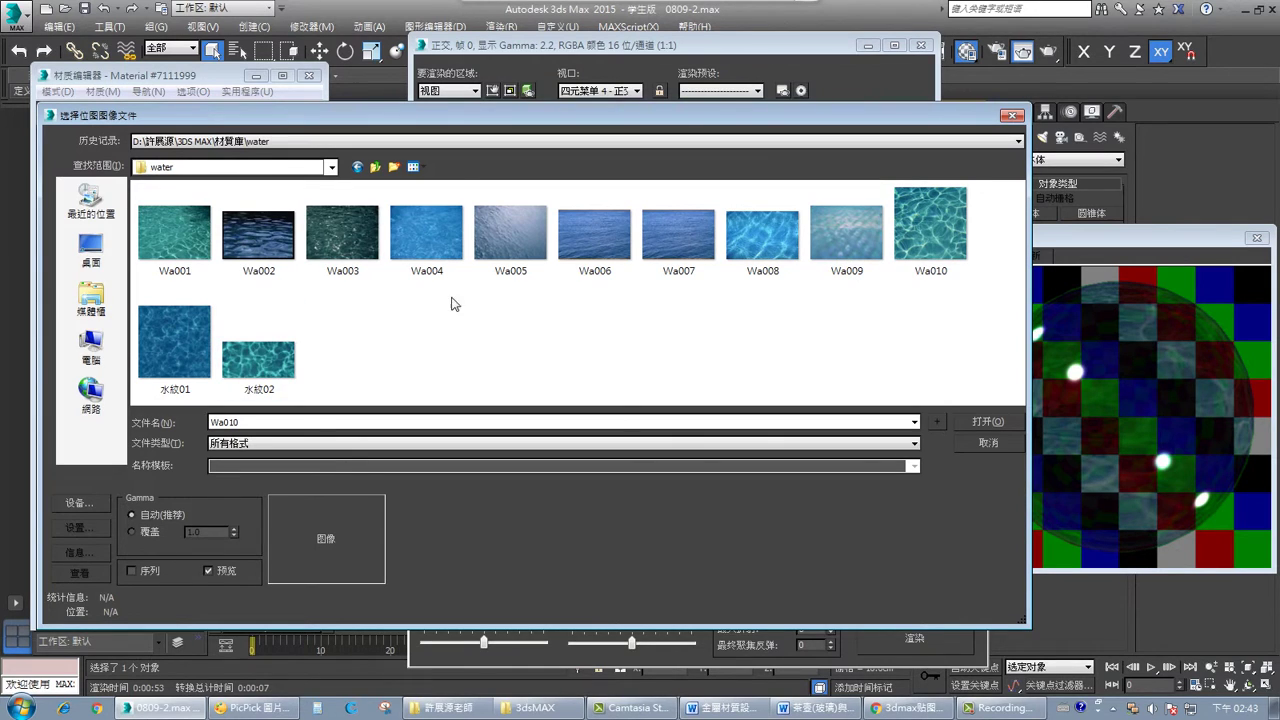
left_click(506, 255)
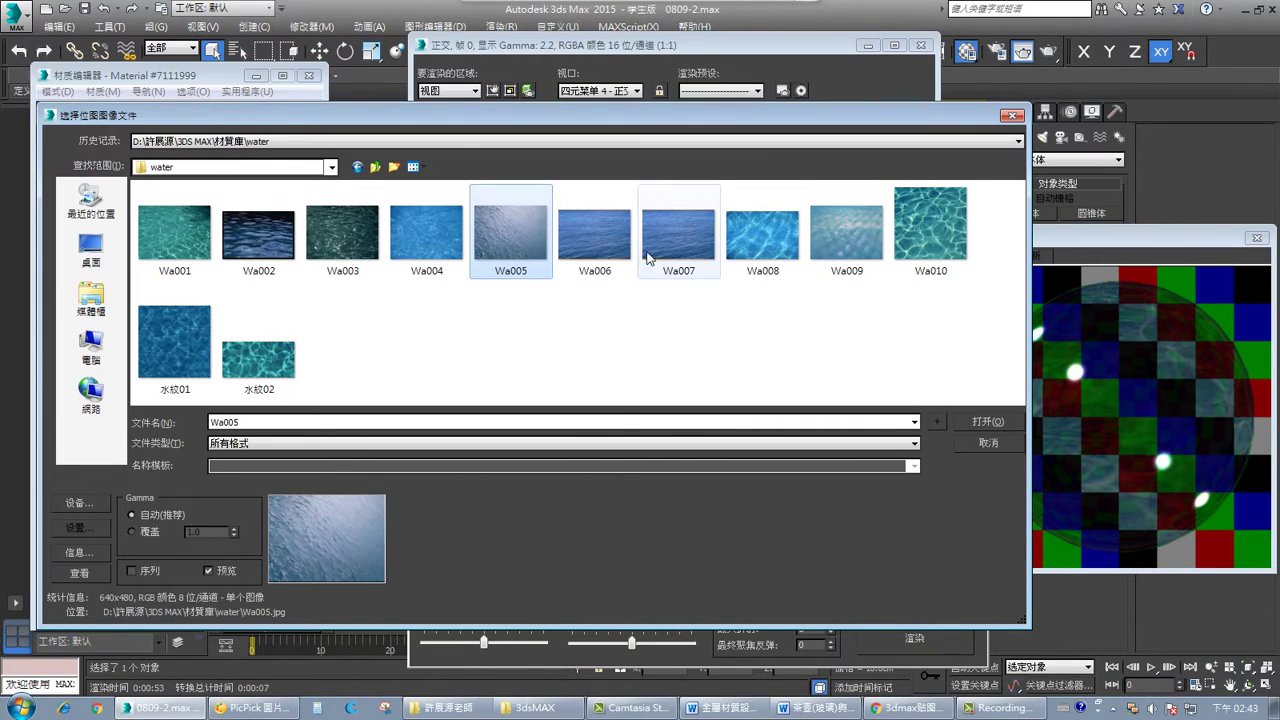
left_click(766, 246)
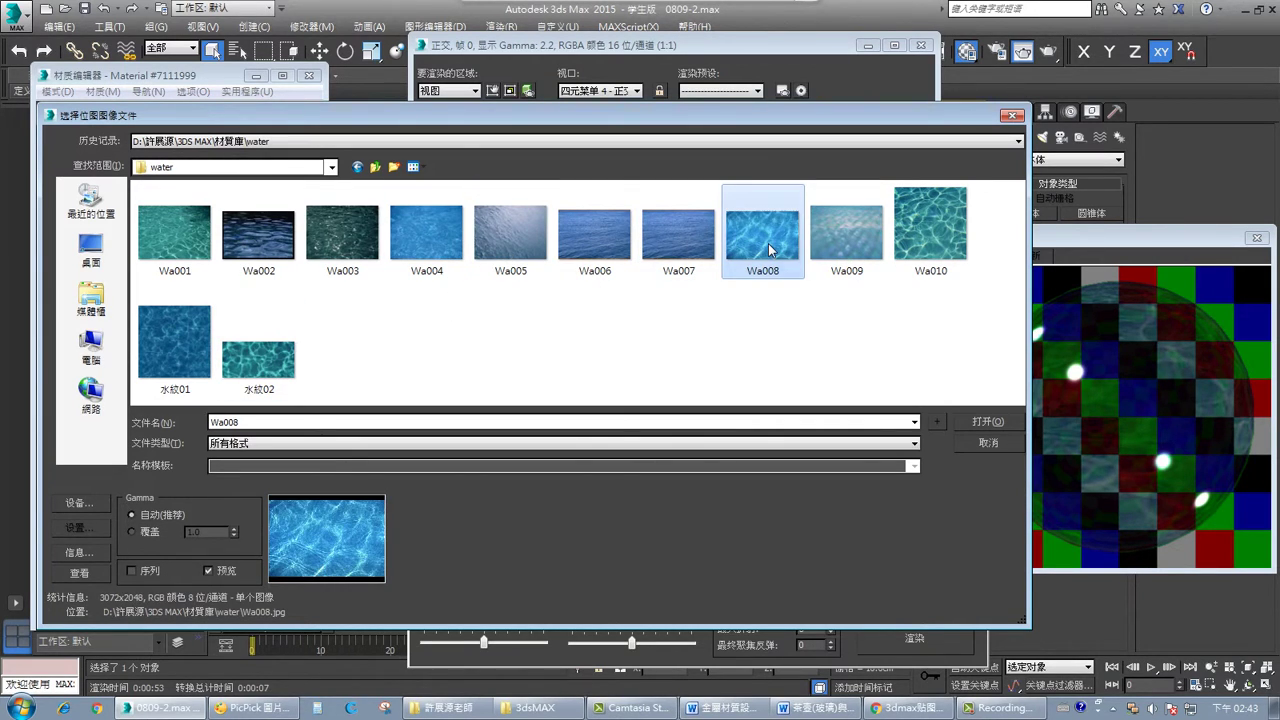
left_click(972, 418)
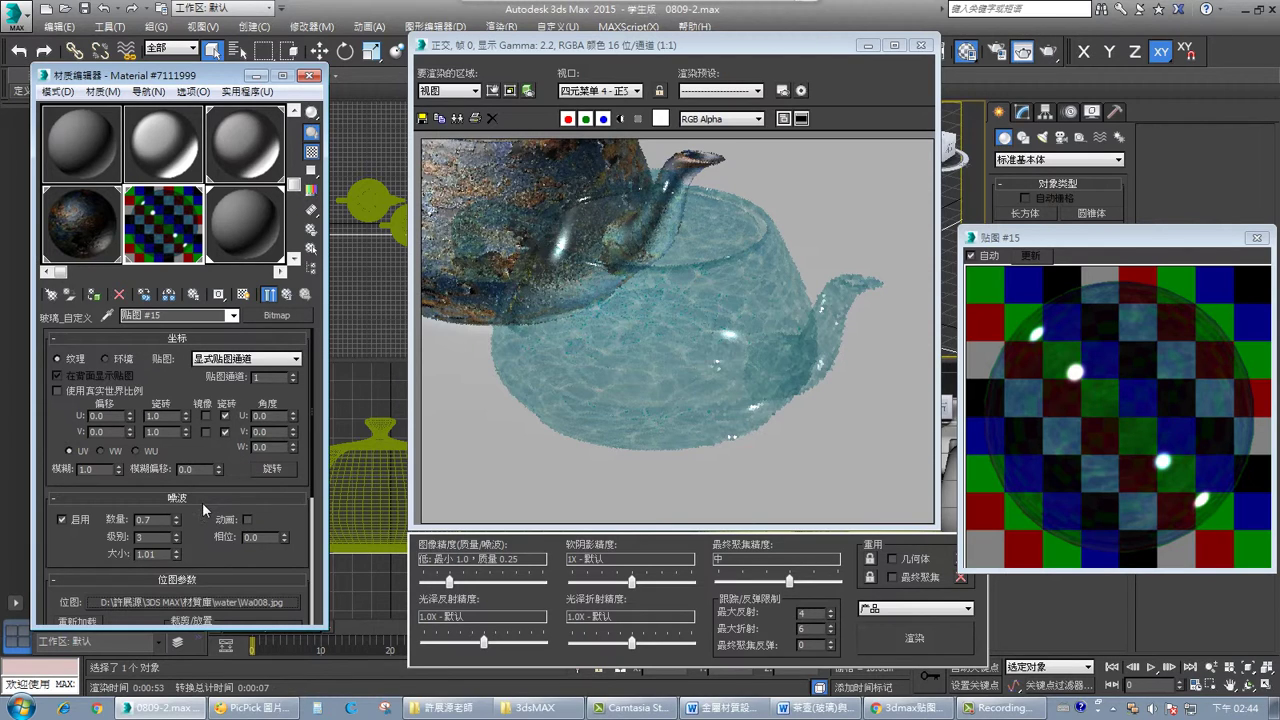
left_click(287, 296)
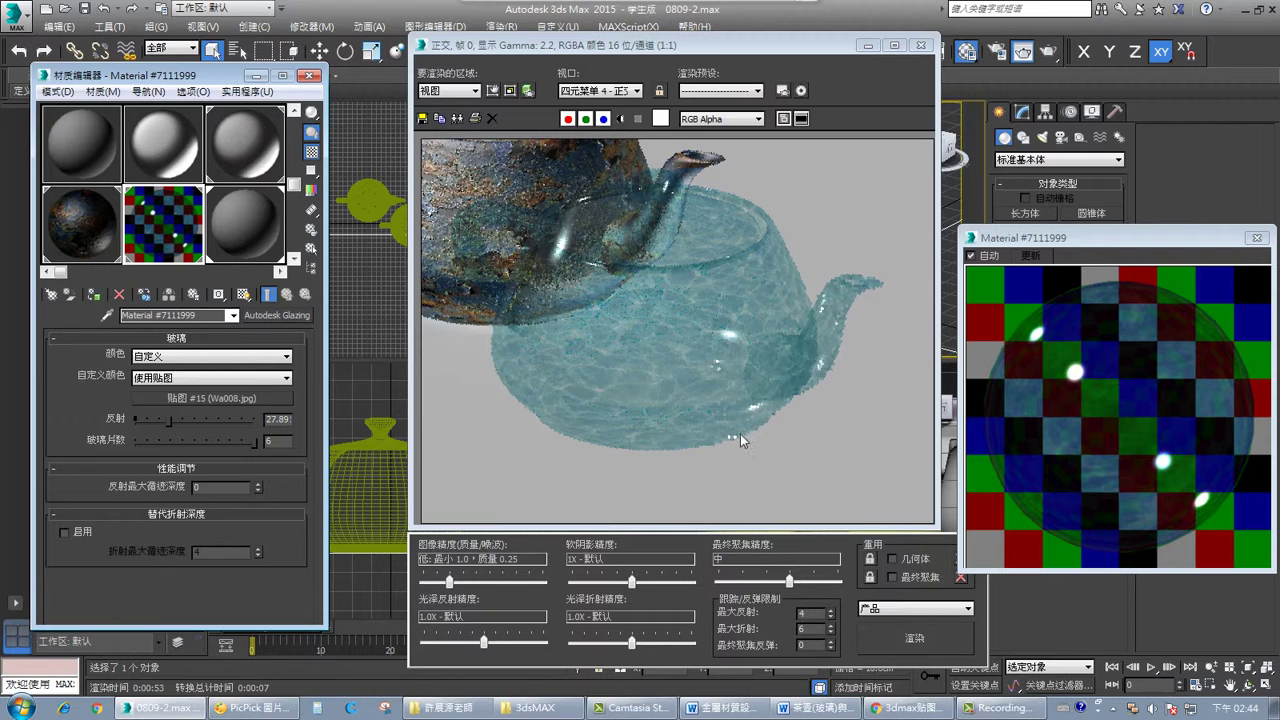
left_click_drag(1060, 238, 945, 175)
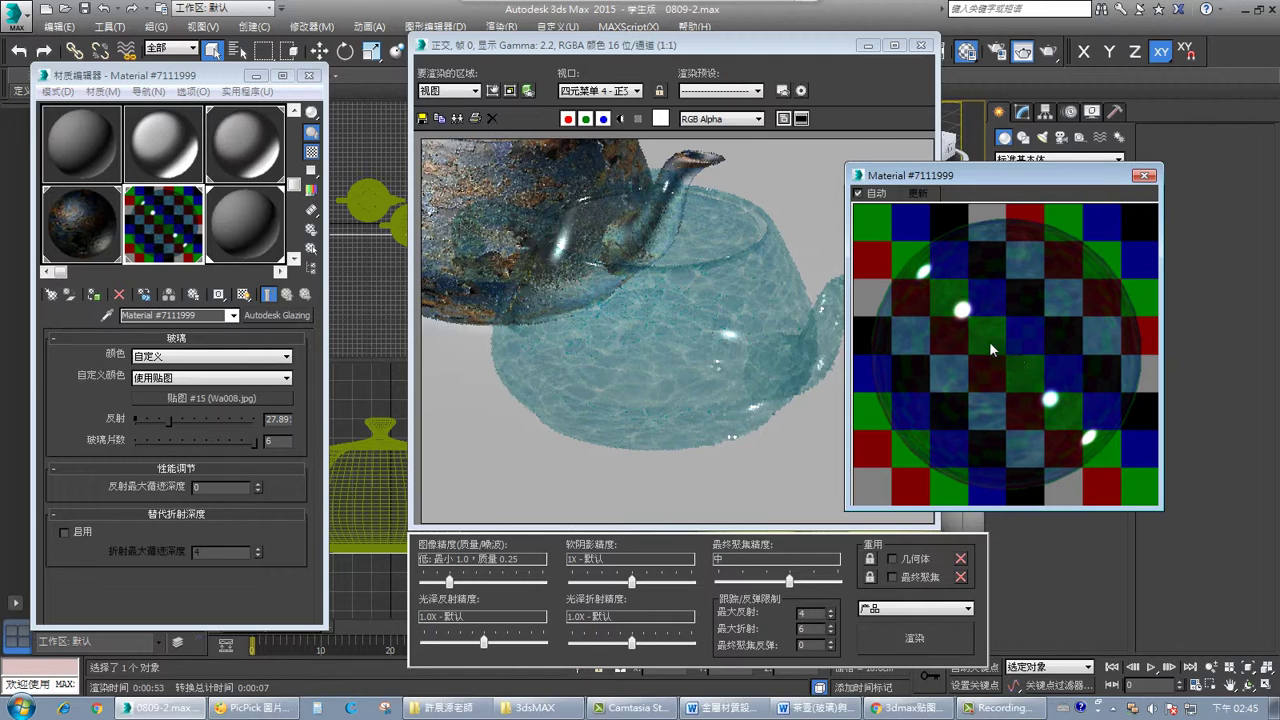
left_click_drag(961, 178, 1179, 267)
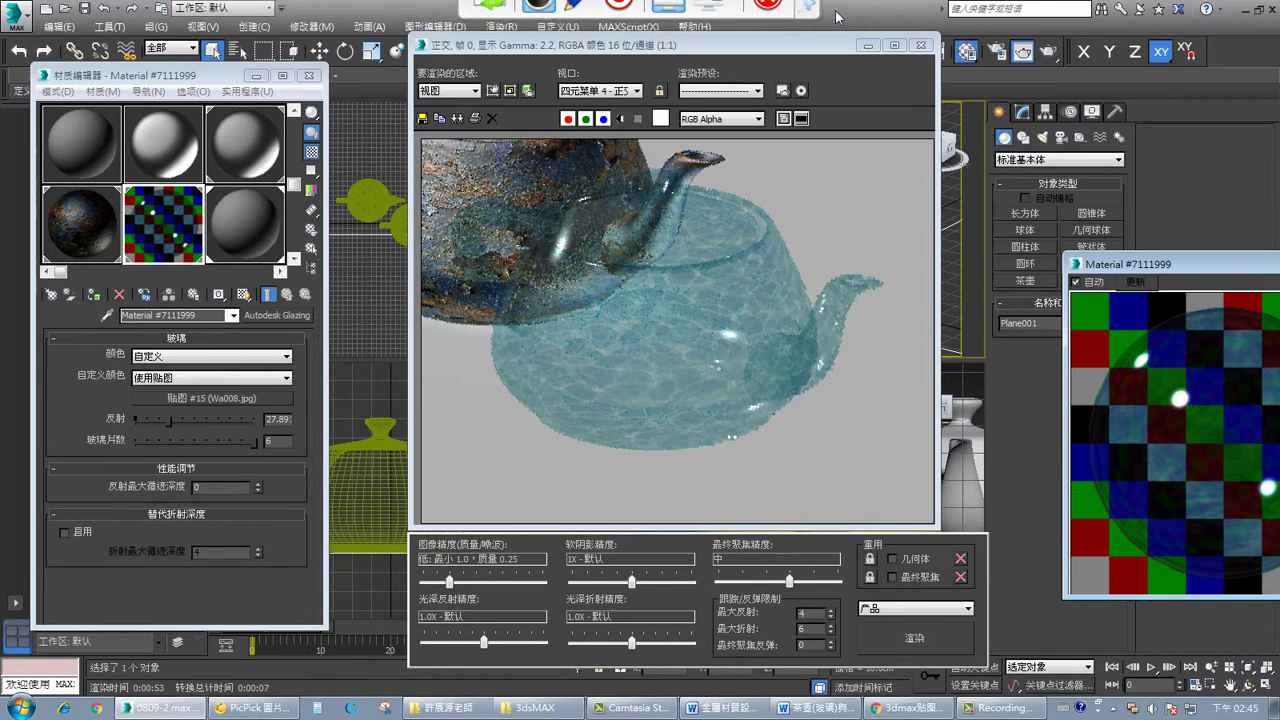
left_click(766, 24)
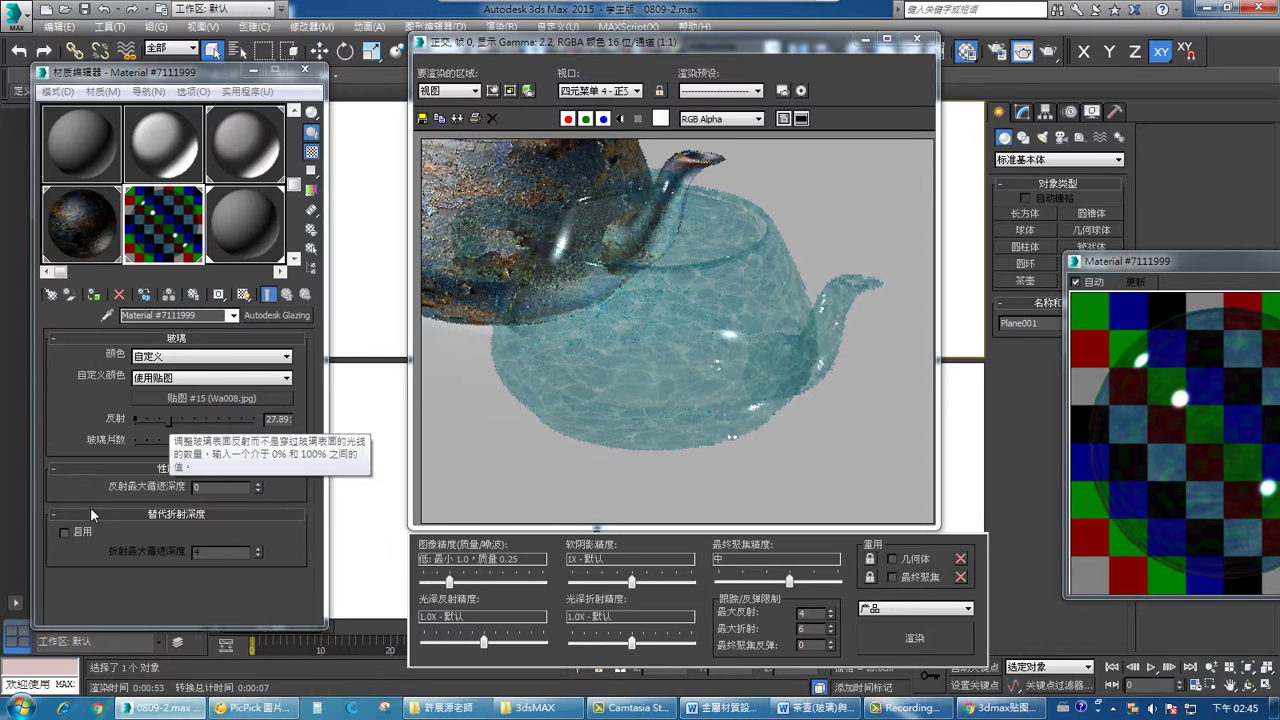
Step: Enable the glass material's alternate refraction depth, set its maximum refraction depth to -1, and disable the override
left_click(70, 537)
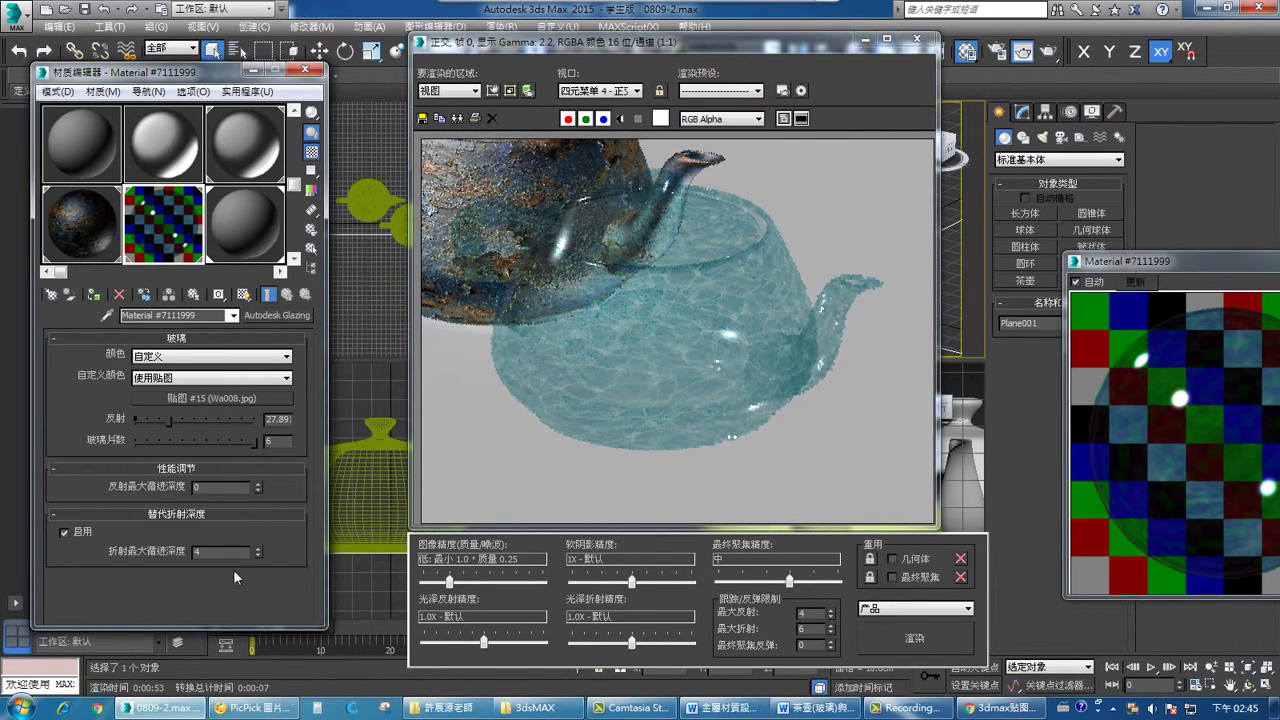
left_click_drag(256, 558, 269, 641)
right_click(257, 551)
left_click(63, 533)
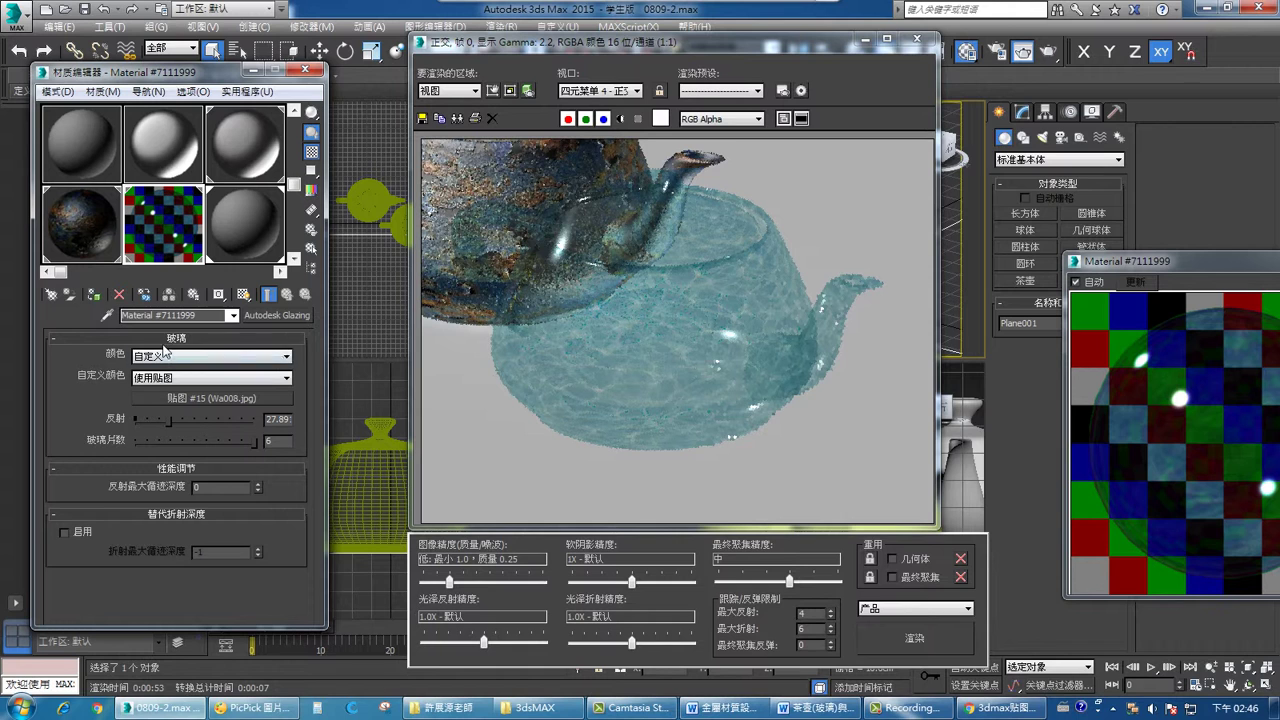
left_click(289, 315)
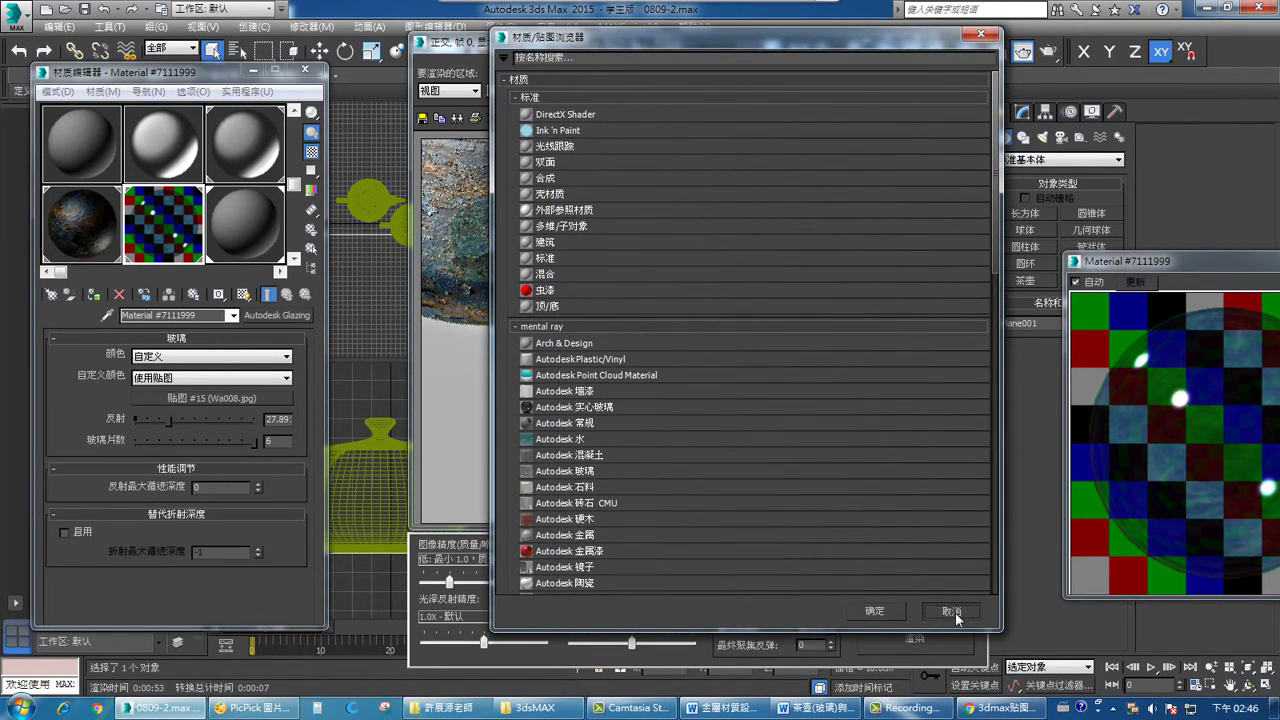
left_click(955, 612)
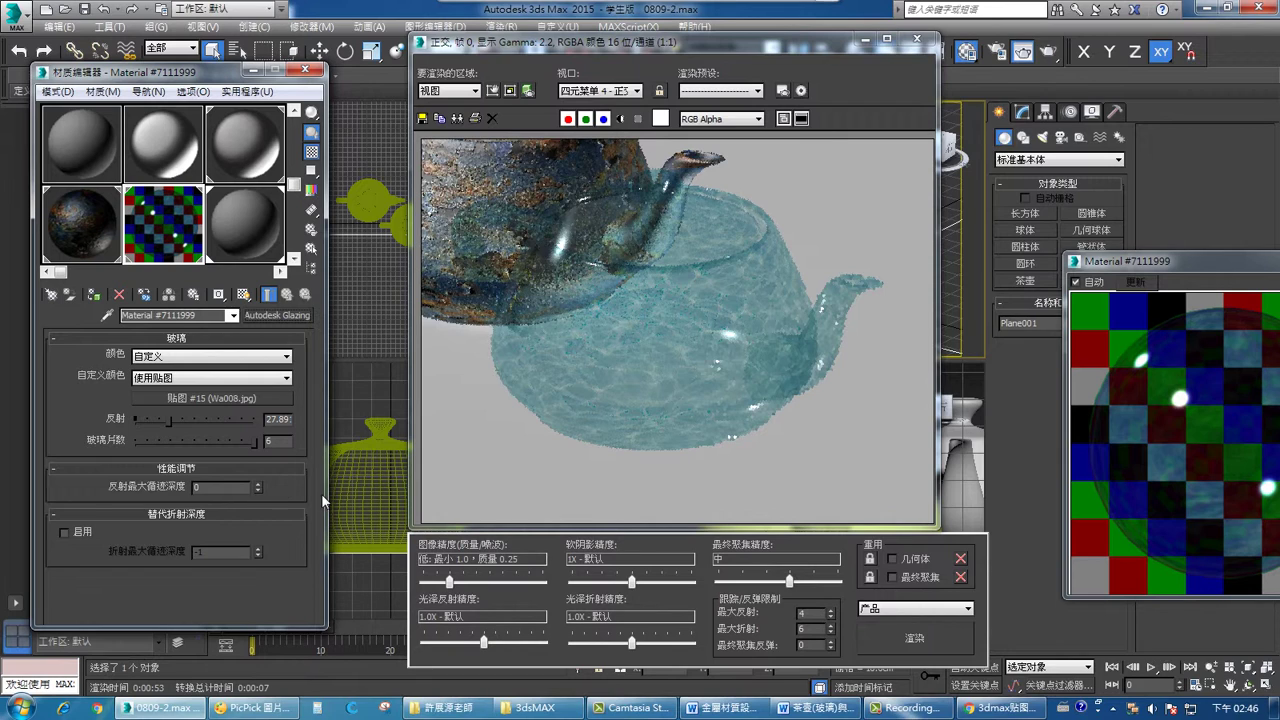
Step: Close the rendered frame window and move Teapot005 in the Top view to about X -283 cm, Y -158 cm
left_click(913, 40)
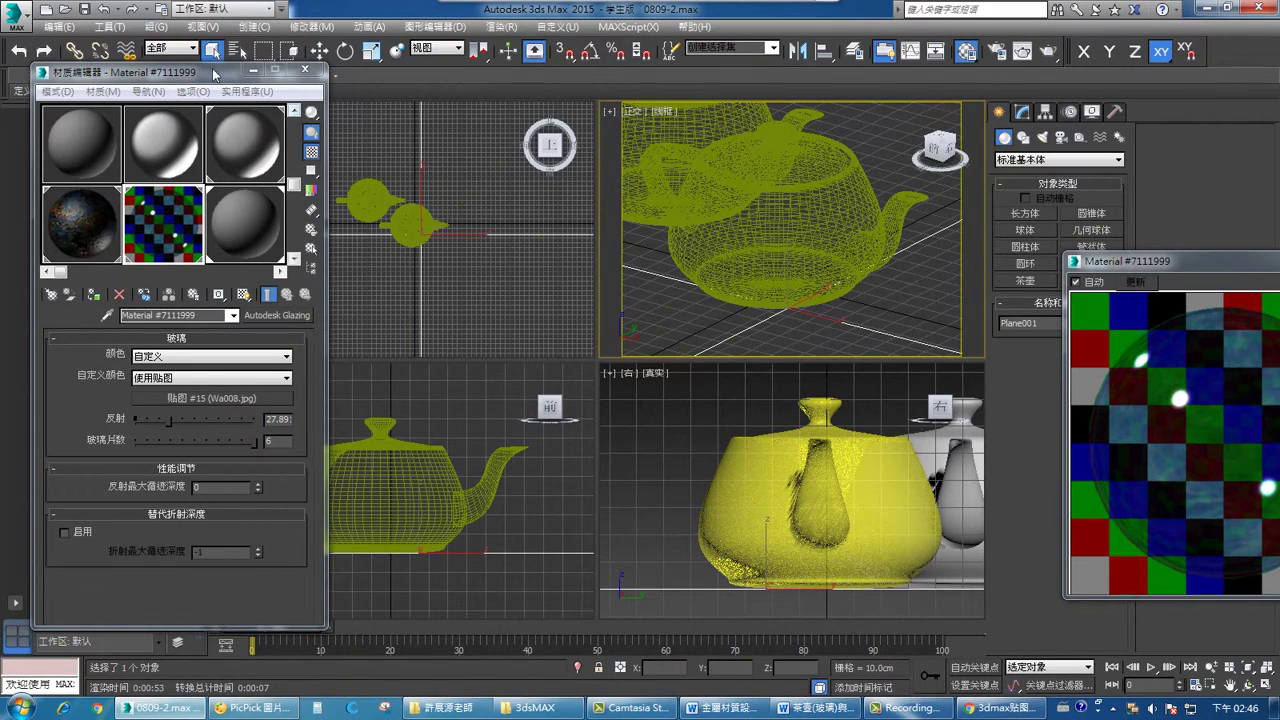
left_click_drag(215, 75, 995, 328)
middle_click_drag(476, 268, 513, 270)
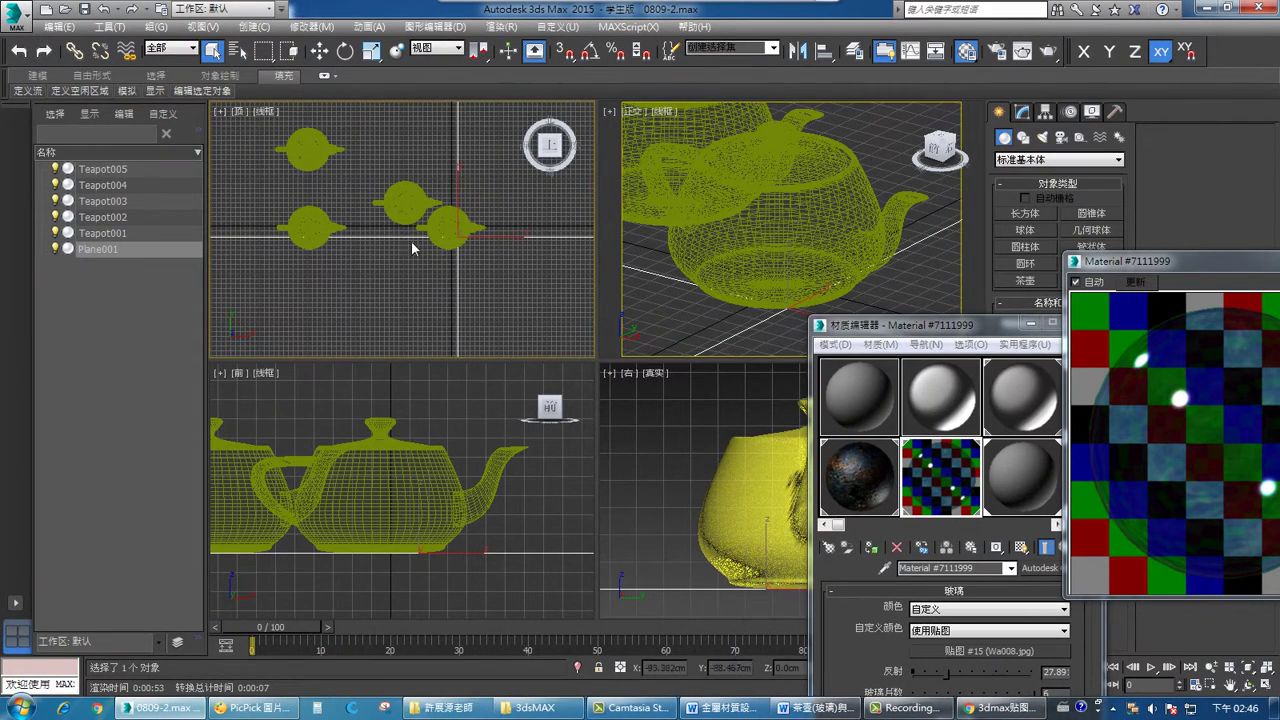
left_click(405, 205)
key("w")
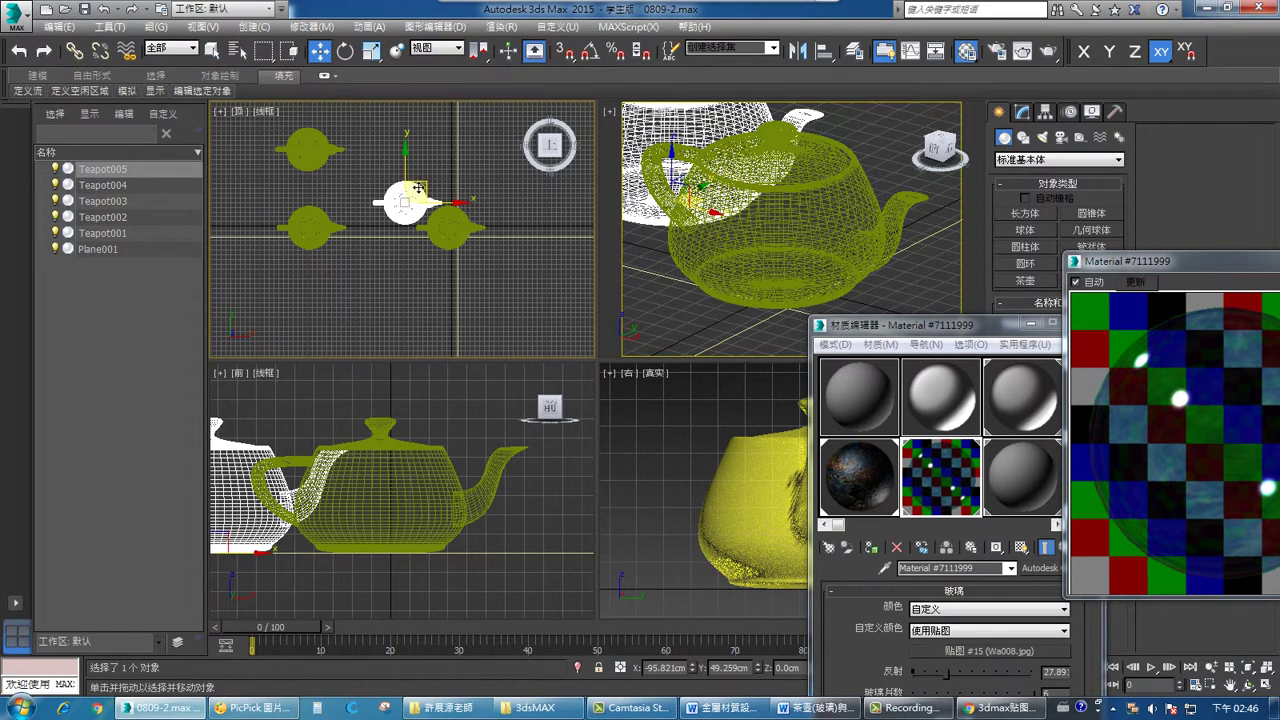
left_click_drag(423, 190, 335, 287)
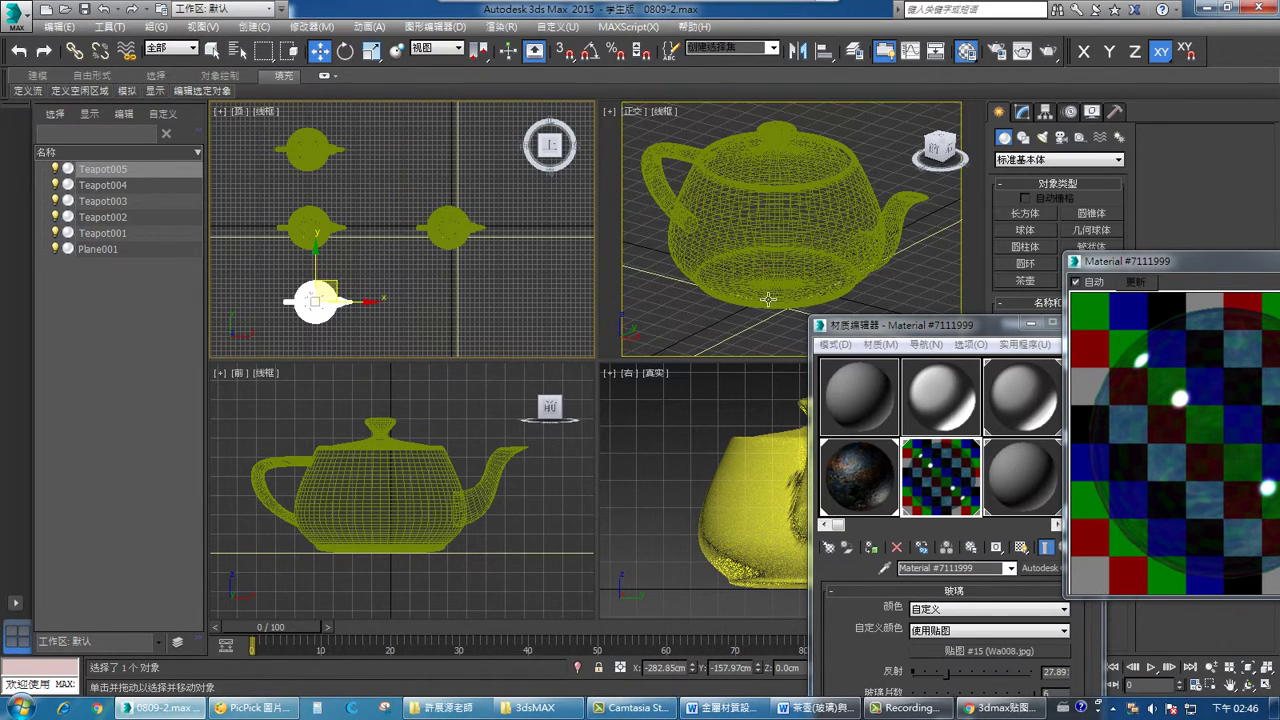
Step: Maximize the orthographic viewport and render the remaining teapot from a slightly higher angle
left_click_drag(1008, 322, 293, 81)
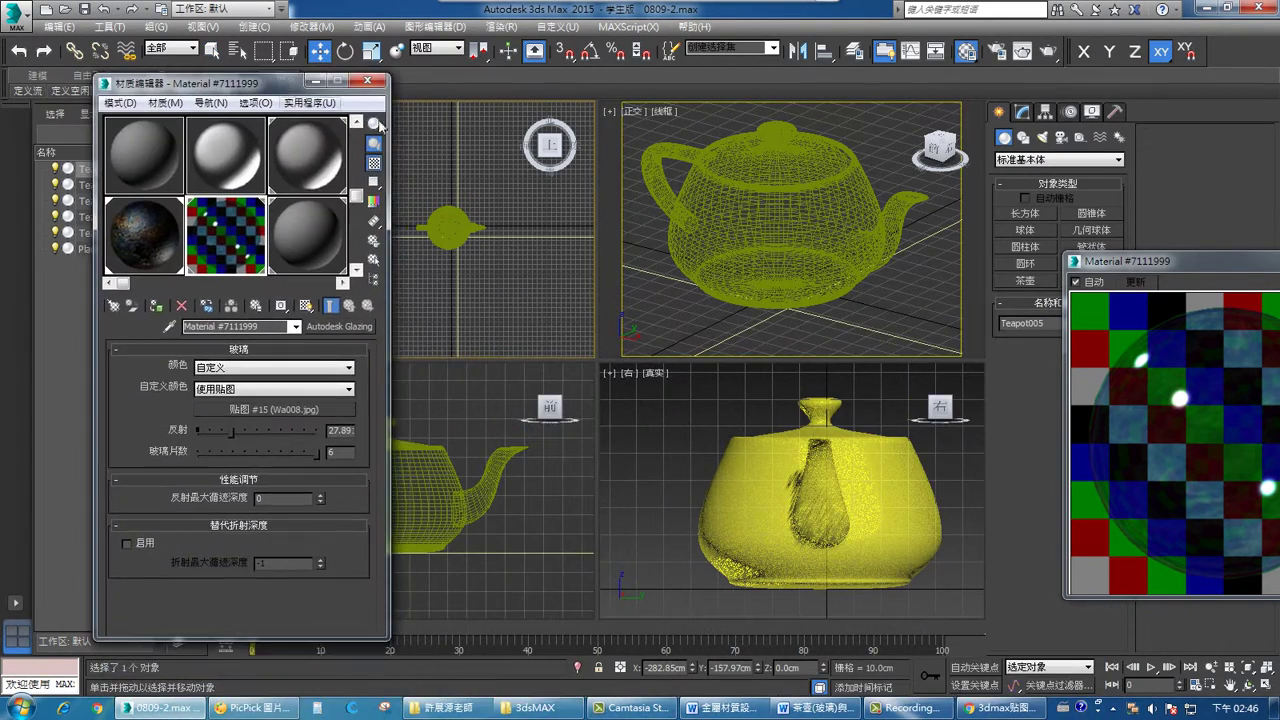
left_click(920, 316)
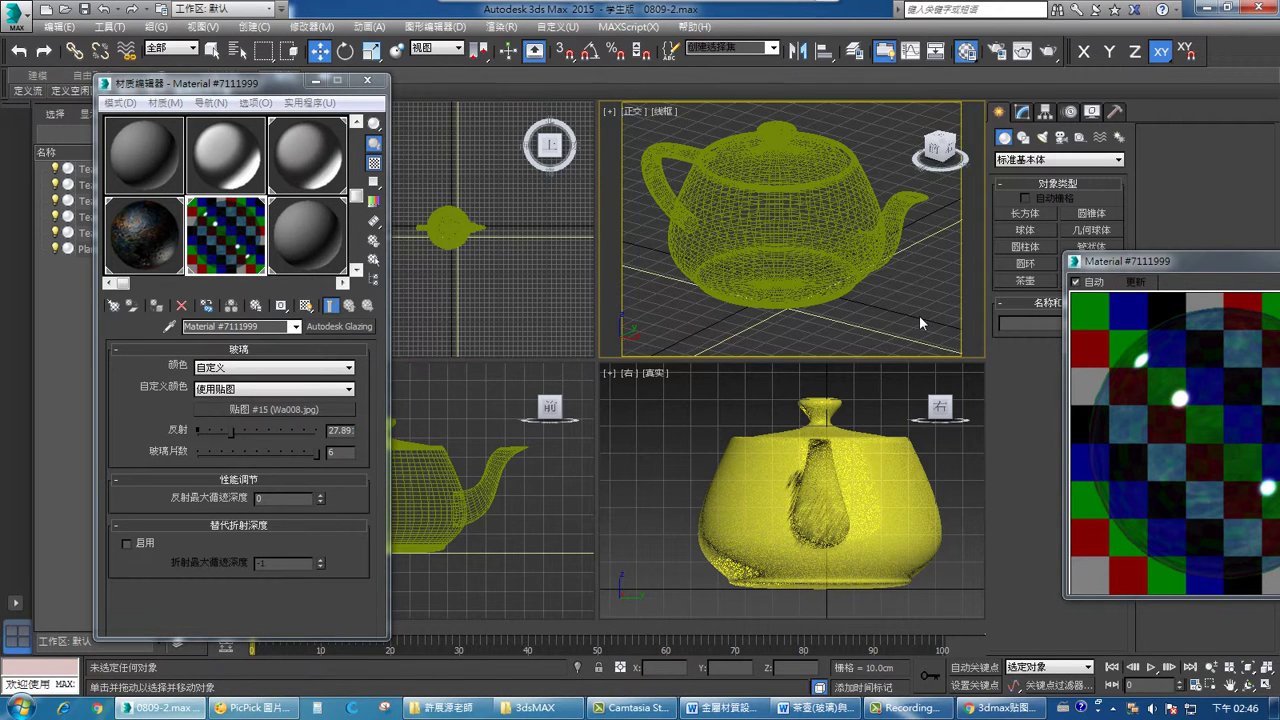
key("alt+w")
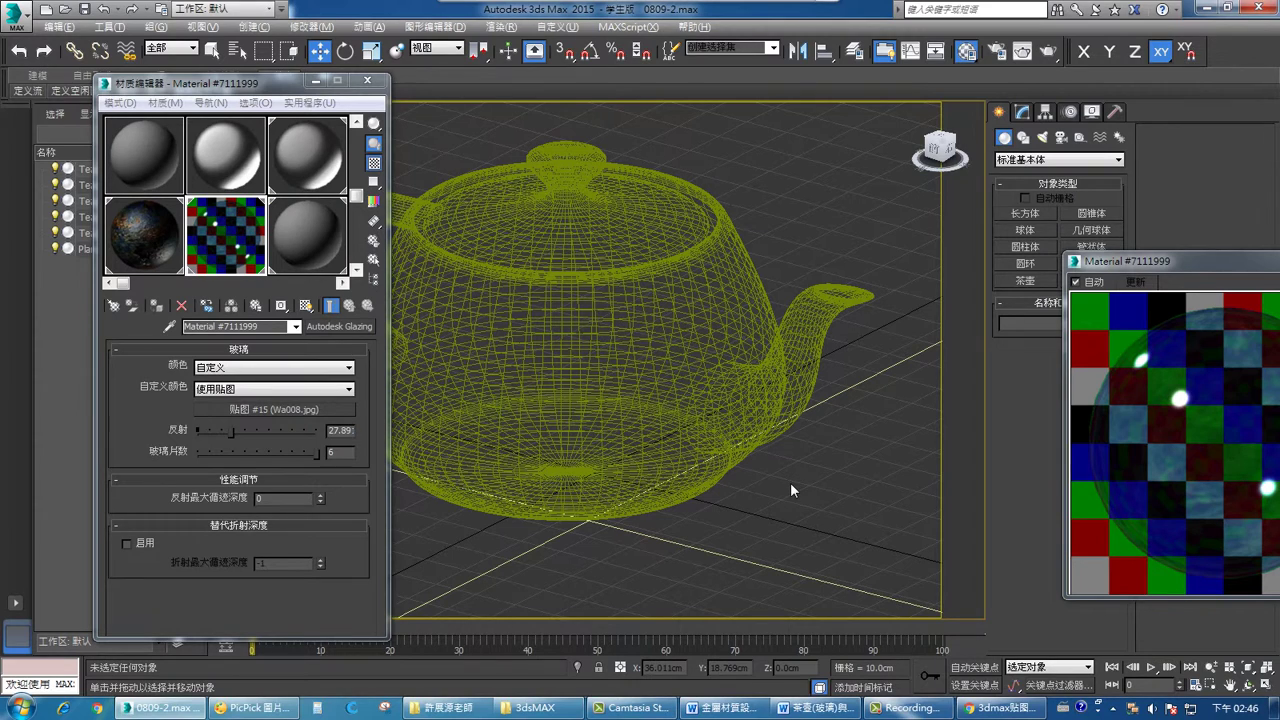
middle_click_drag(768, 478, 621, 455, "alt")
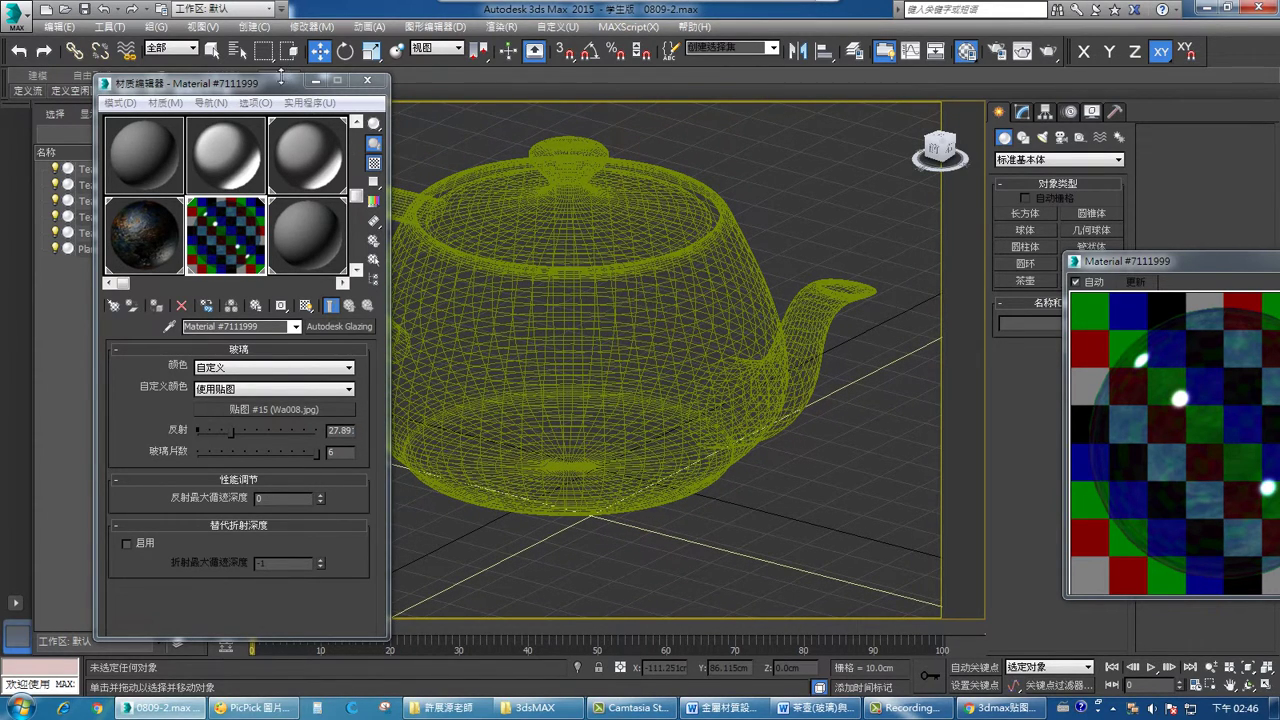
left_click_drag(281, 80, 83, 108)
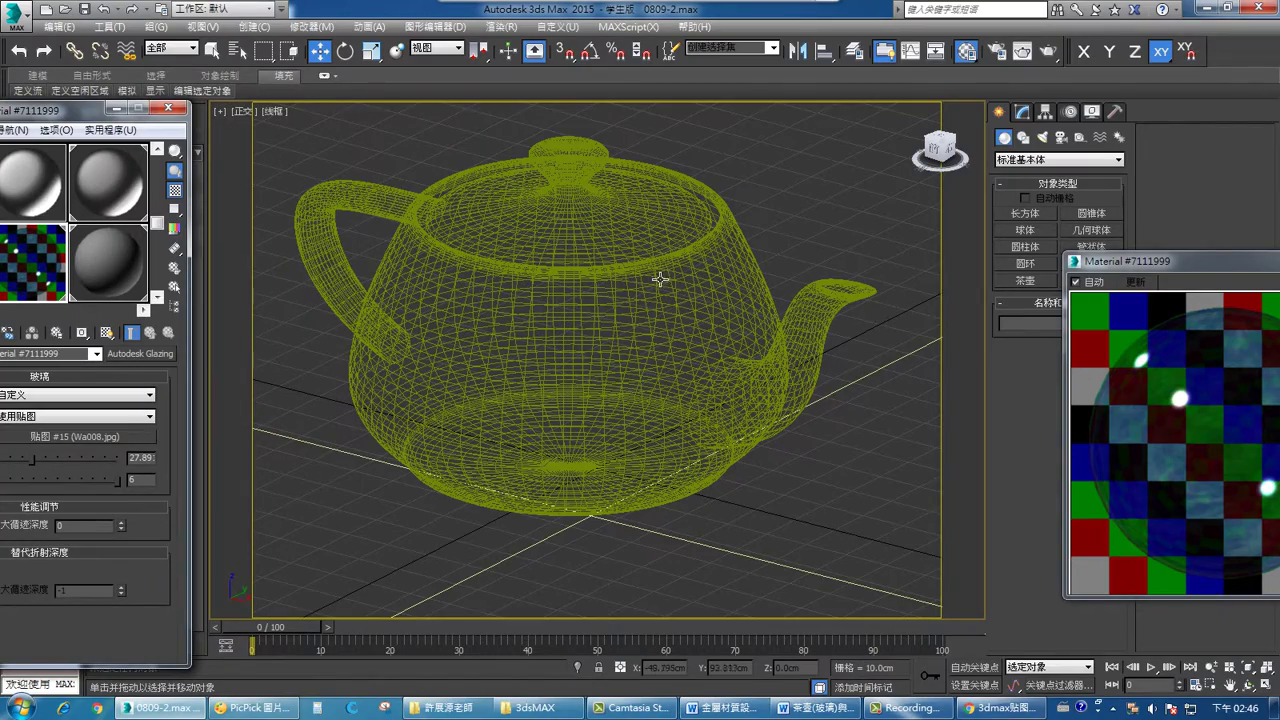
middle_click_drag(634, 302, 611, 337, "alt")
left_click_drag(78, 108, 156, 56)
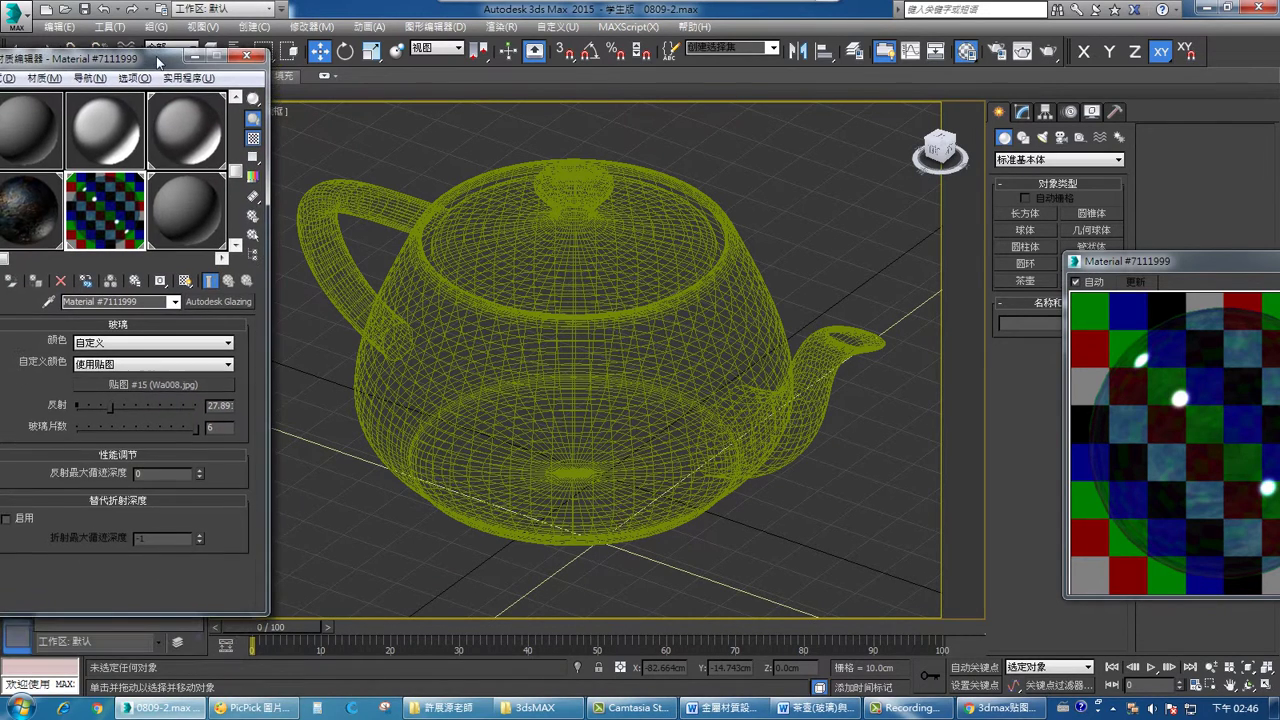
key("shift+q")
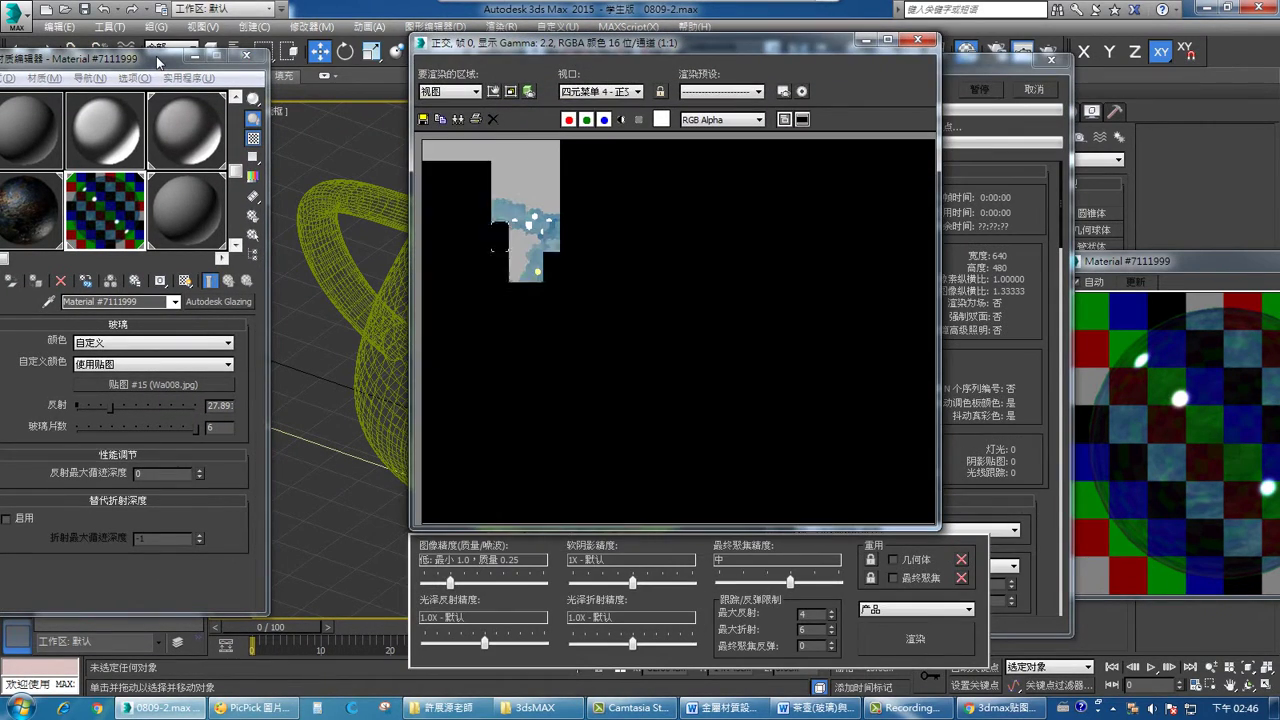